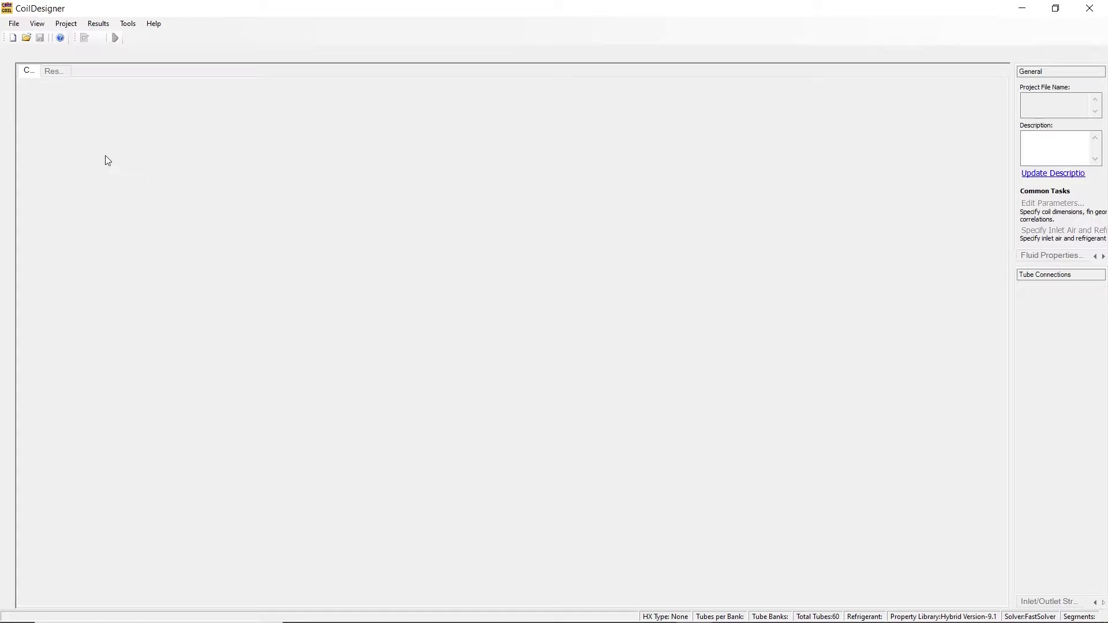
# - Start a new coil, keeping the Tube-Fin type, and advance toward the Tube Information page
pyautogui.click(13, 38)
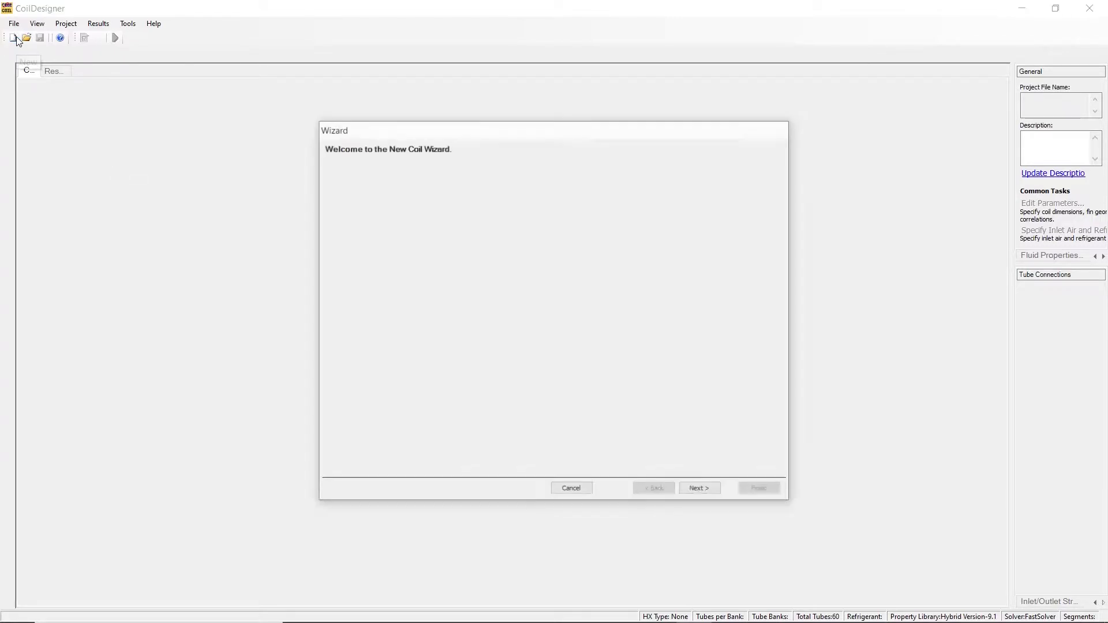
pyautogui.click(712, 491)
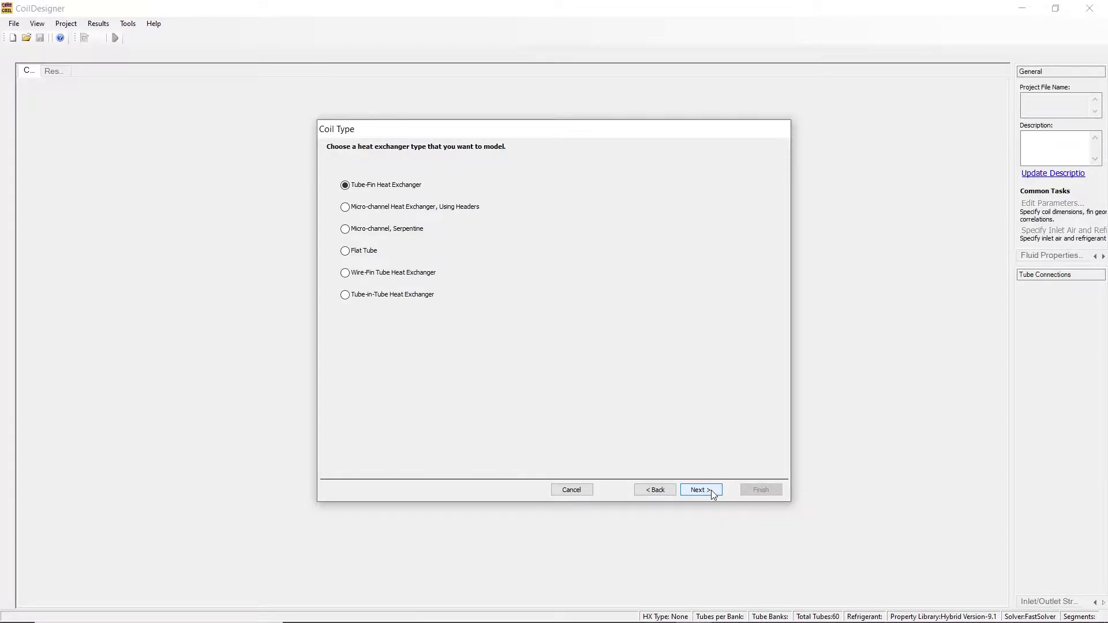
pyautogui.click(713, 494)
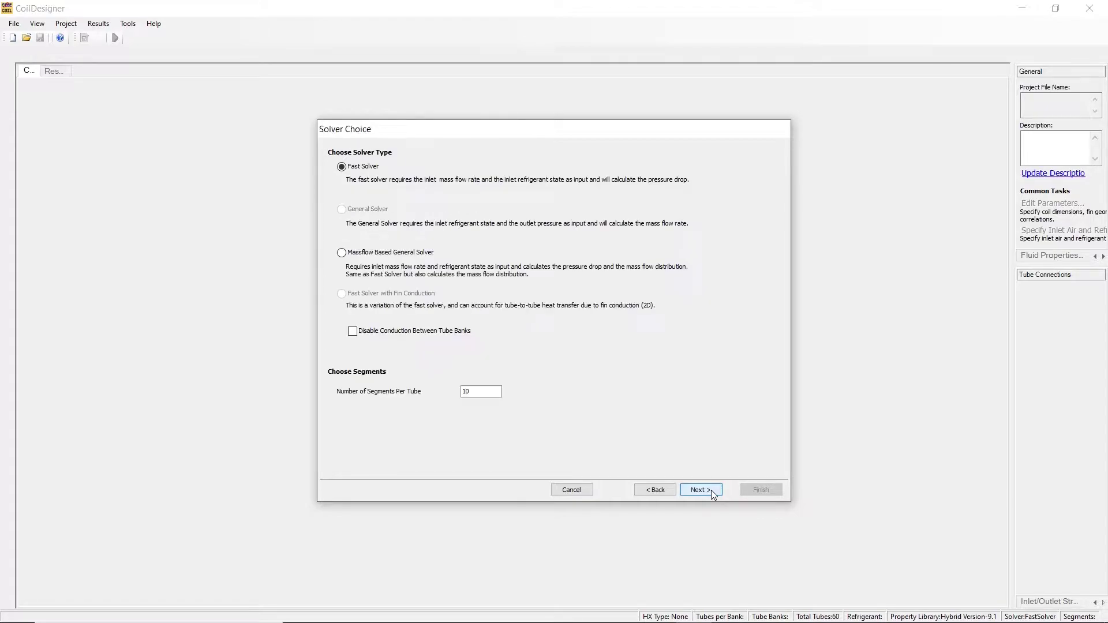
# - Keep the Fast Solver and set a staggered convergent tube layout with 6 tubes per bank
pyautogui.click(714, 494)
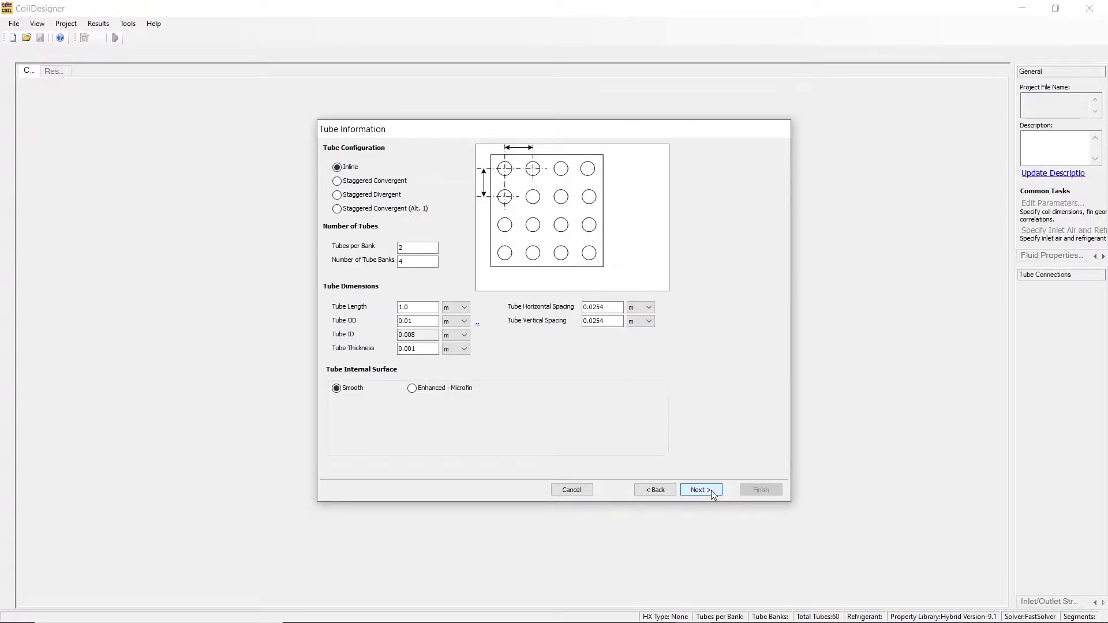
pyautogui.click(337, 183)
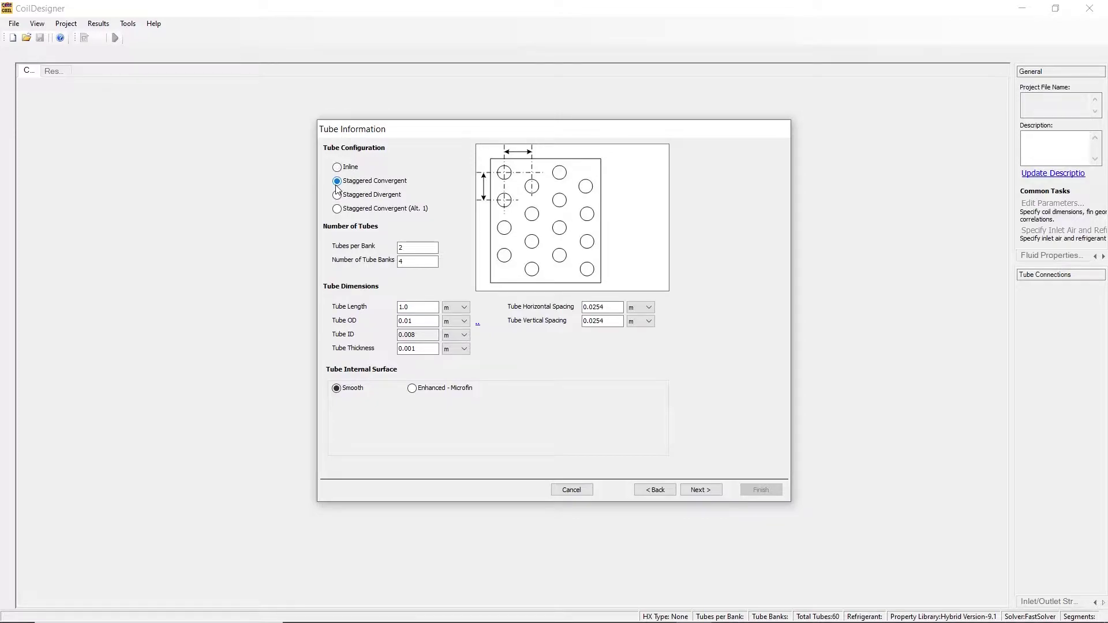
pyautogui.click(419, 249)
pyautogui.press('BackSpace')
pyautogui.write('6')
# - Accept the default fin, refrigerant and correlation settings and finish creating the 24-tube coil
pyautogui.click(712, 493)
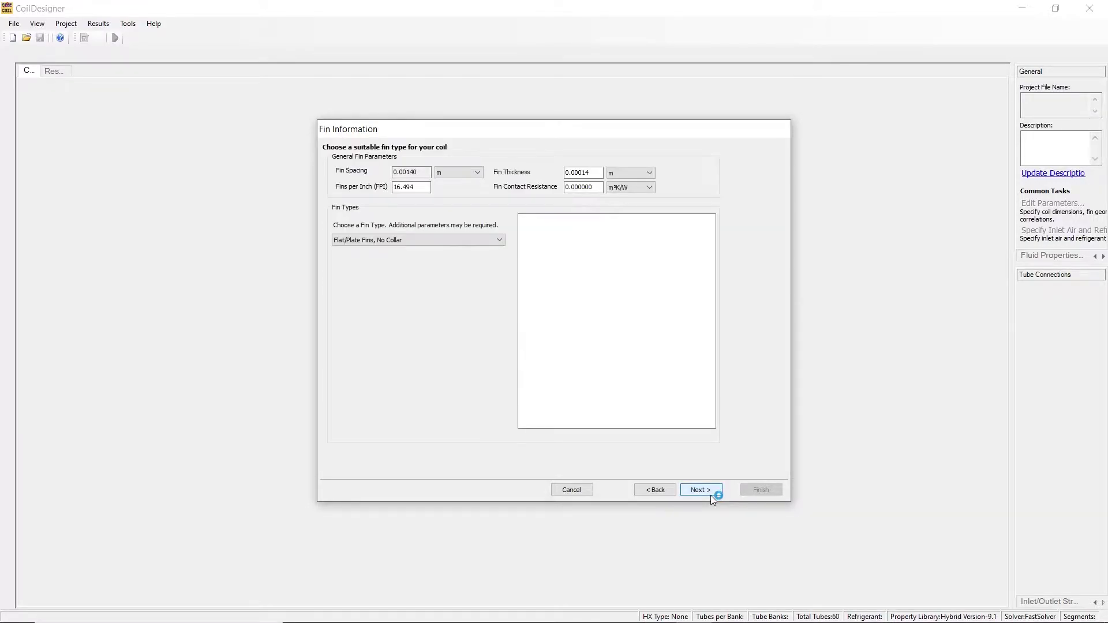
pyautogui.click(700, 490)
pyautogui.click(711, 495)
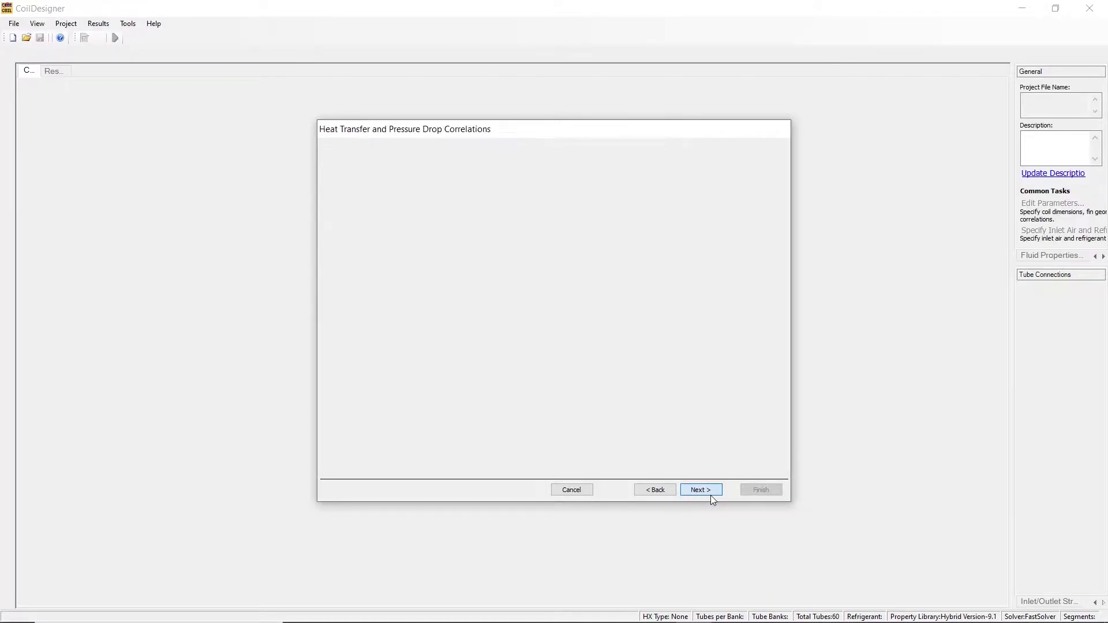
pyautogui.click(712, 495)
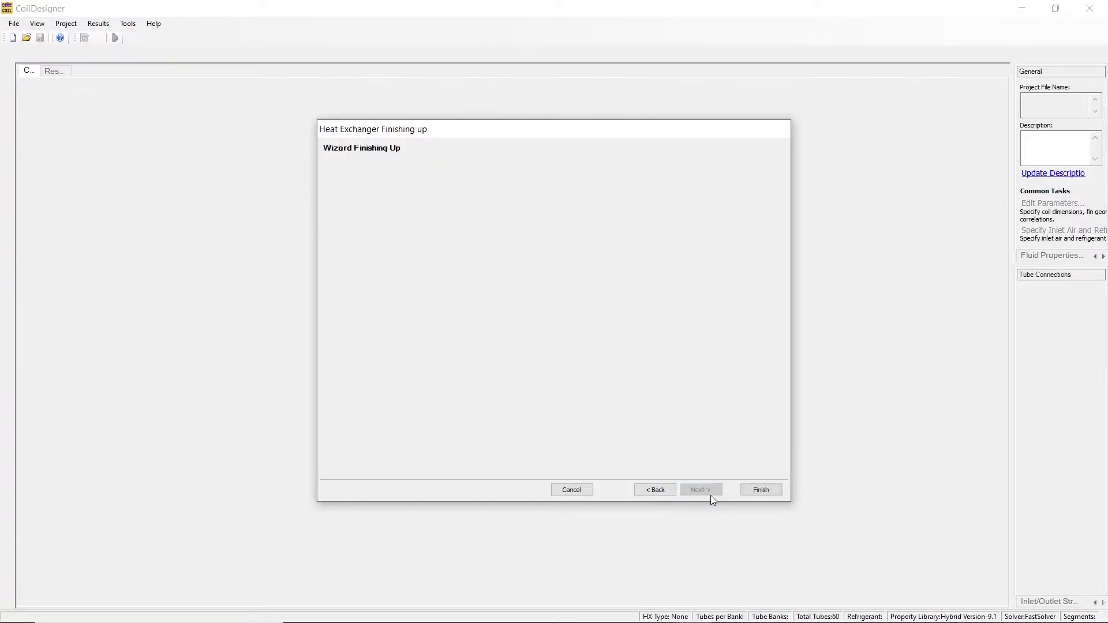
pyautogui.click(762, 491)
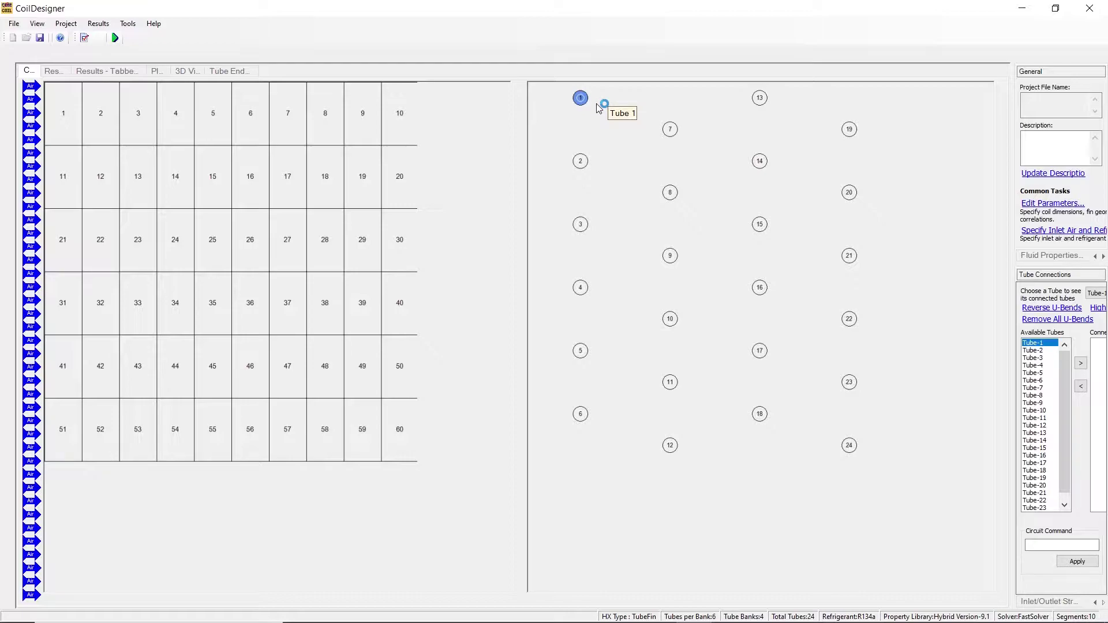
# - Link tube 1 to tube 8, then tube 8 to tube 4 in the tube diagram
pyautogui.click(670, 192)
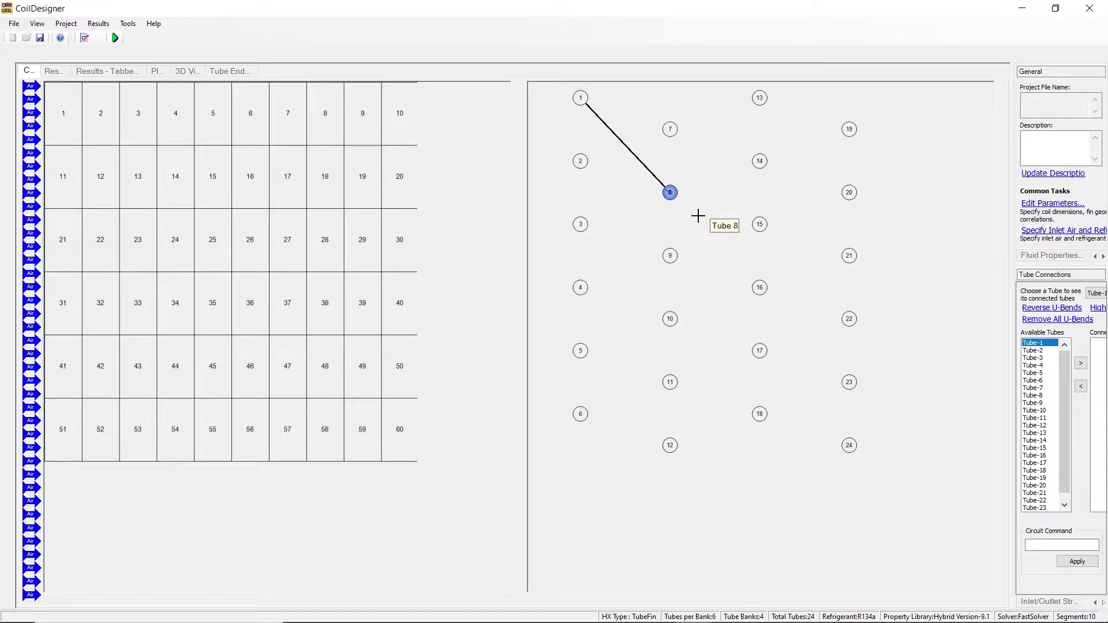
pyautogui.click(598, 327)
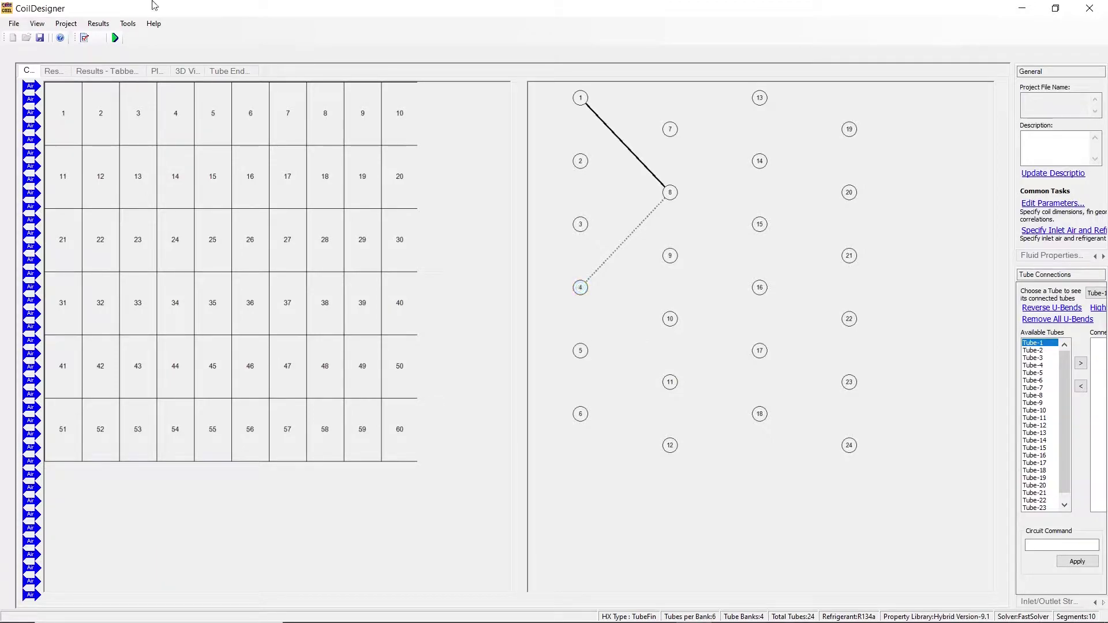
# - Launch the Tube-Fin Circuitry Generator from the Project menu
pyautogui.click(74, 25)
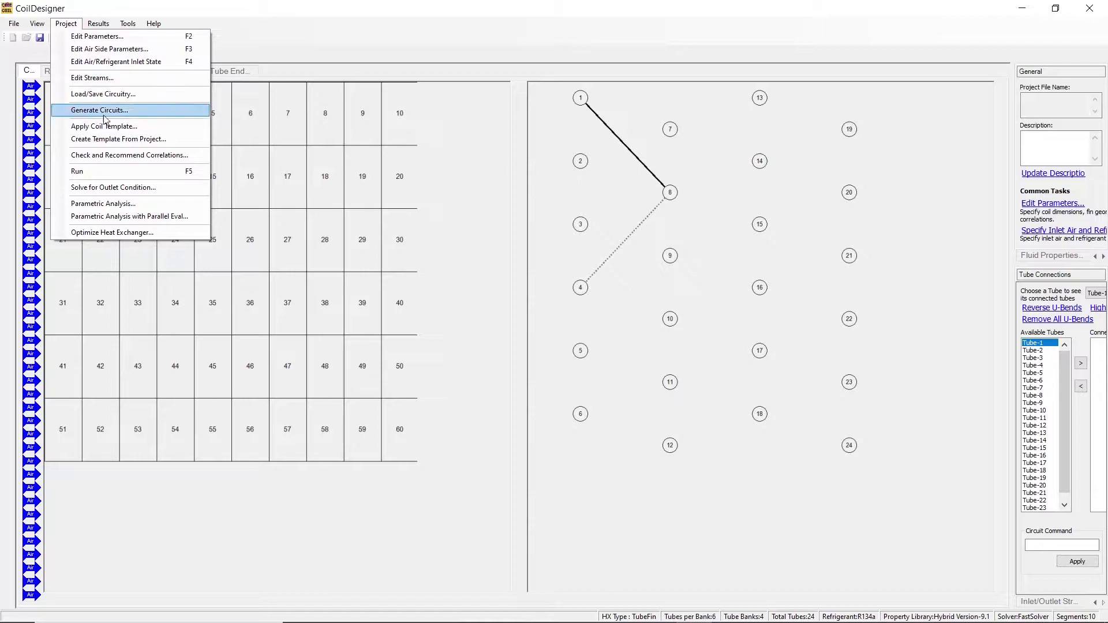
pyautogui.click(106, 114)
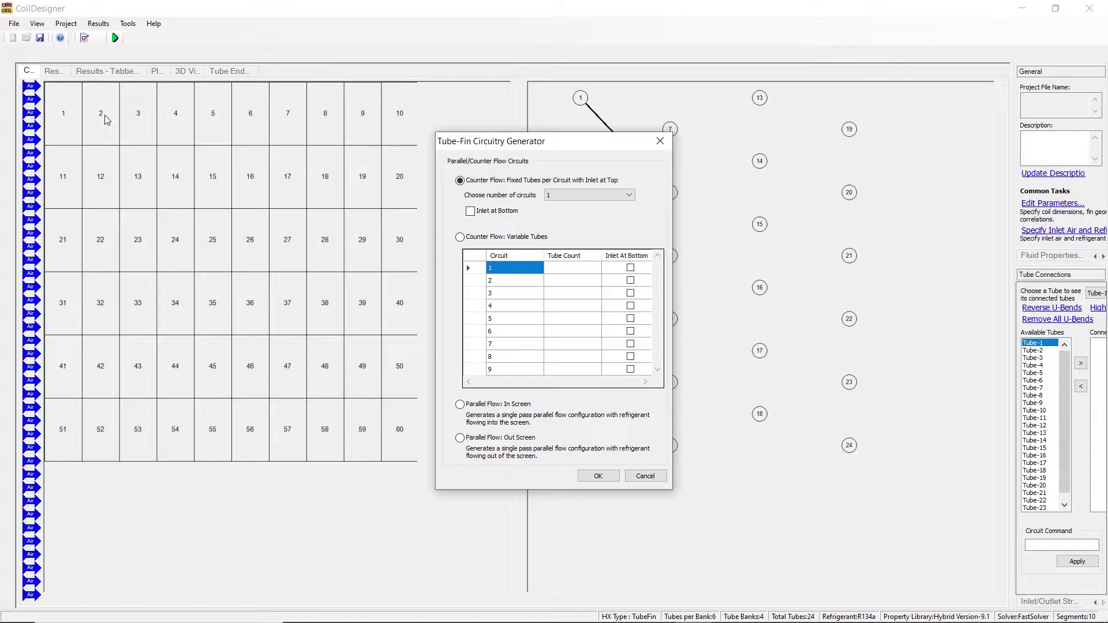
# - Generate 2 counter-flow circuits with Inlet at Bottom left unchecked, discarding the manual connections
pyautogui.click(470, 212)
pyautogui.click(470, 211)
pyautogui.click(630, 196)
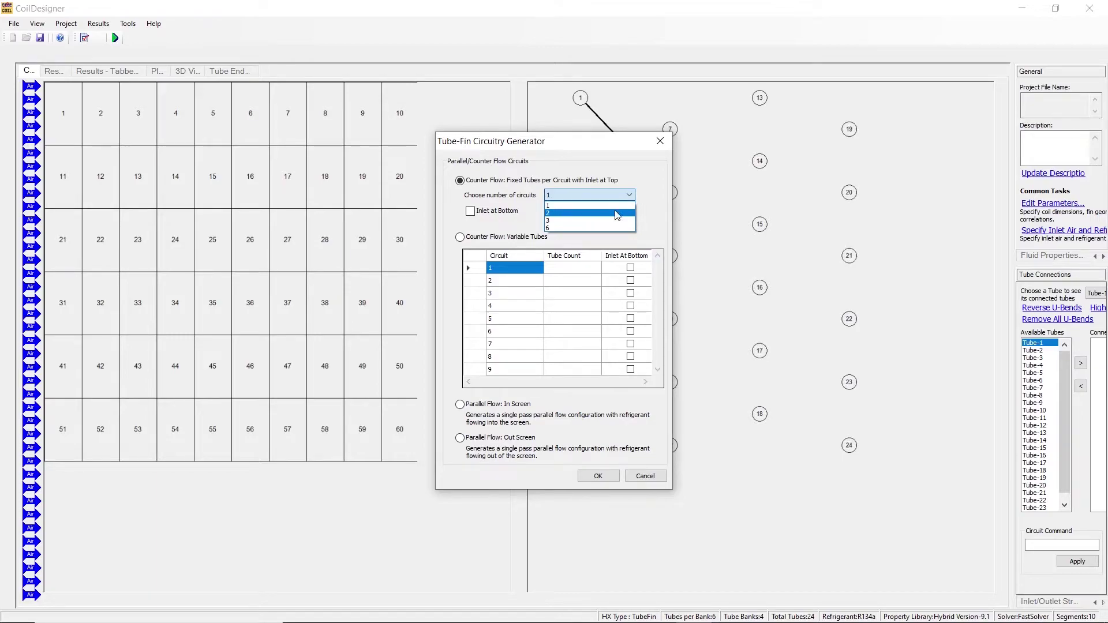
pyautogui.click(616, 214)
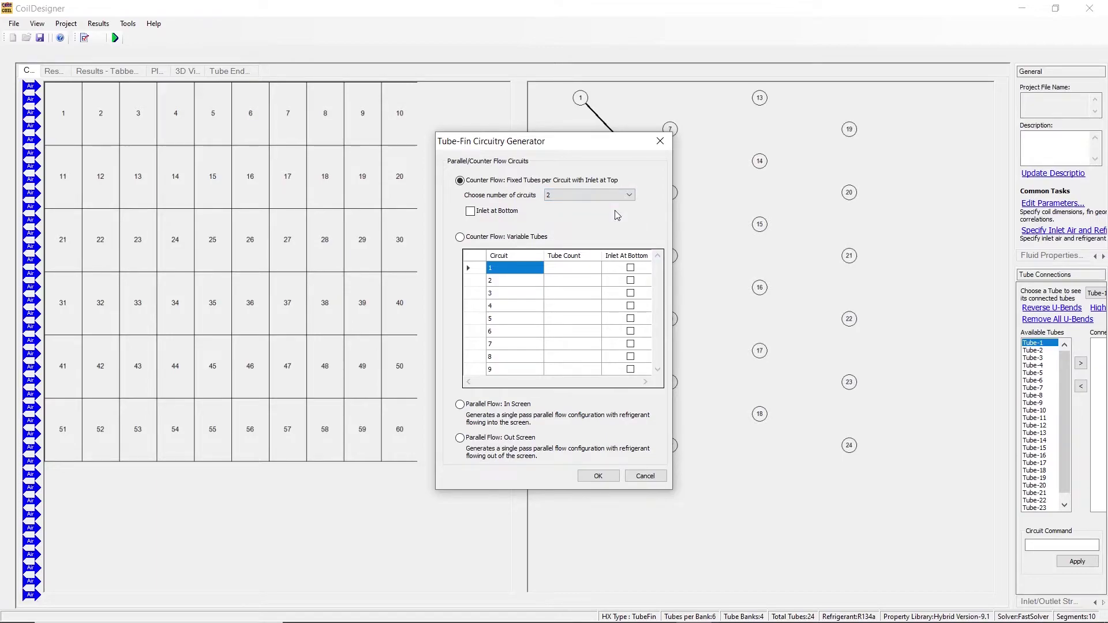
pyautogui.click(600, 476)
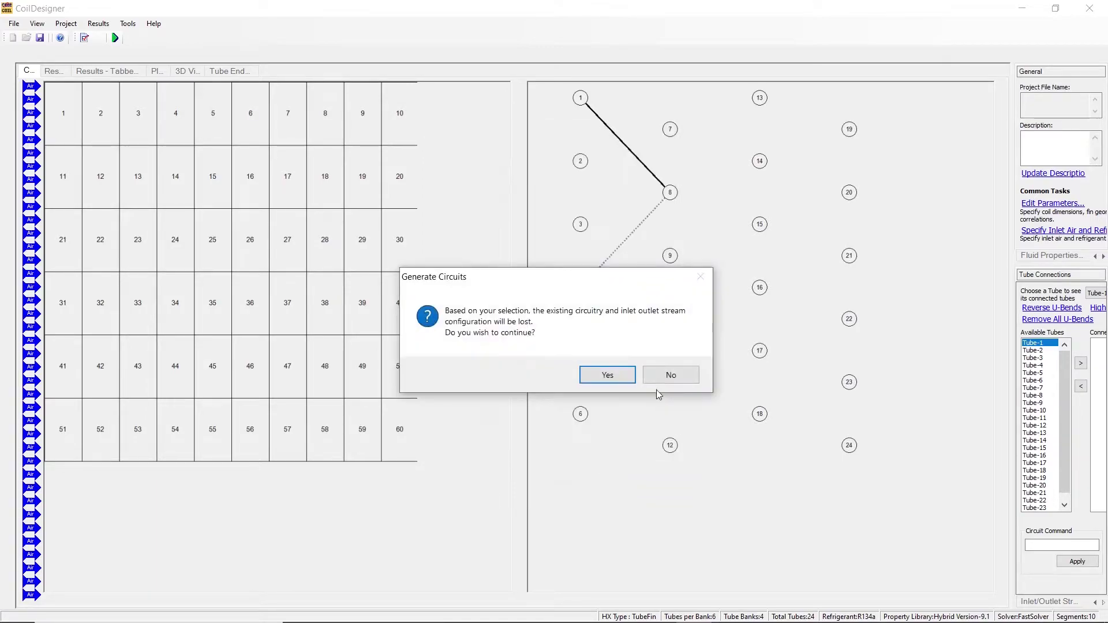
pyautogui.click(607, 375)
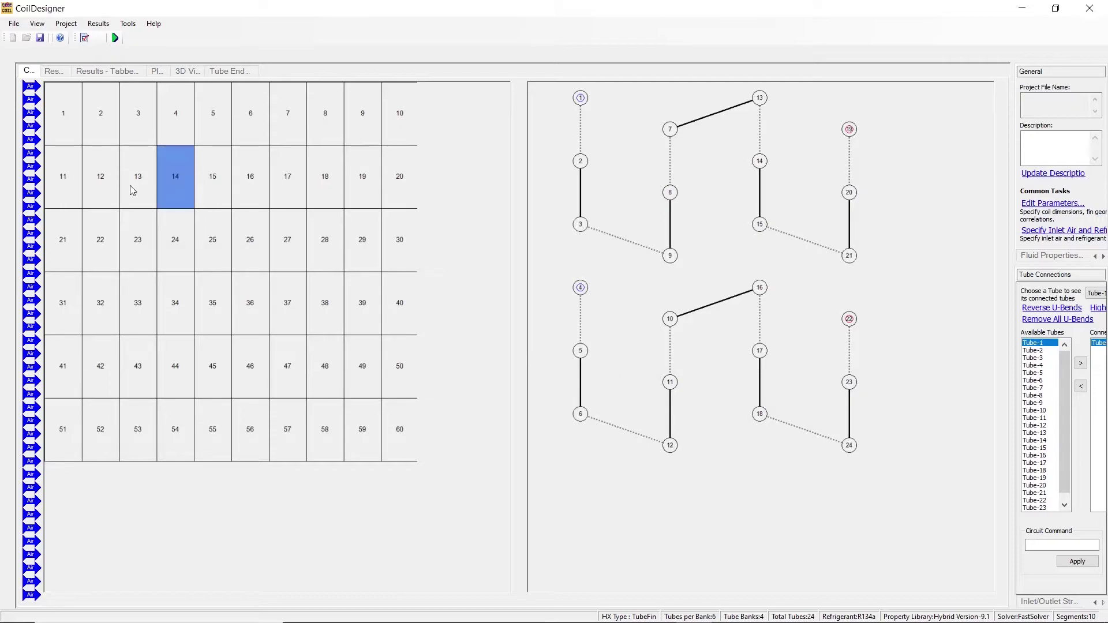
# - Regenerate two counter-flow circuits with variable tube counts, entering 4 and 2, replacing the previous layout
pyautogui.click(65, 24)
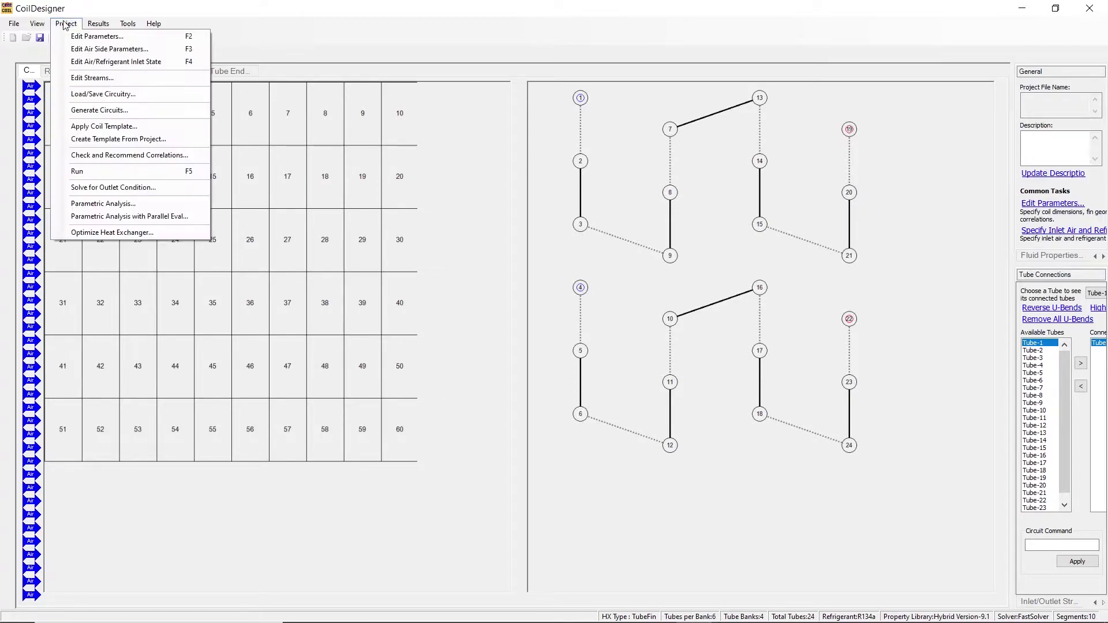
pyautogui.click(74, 111)
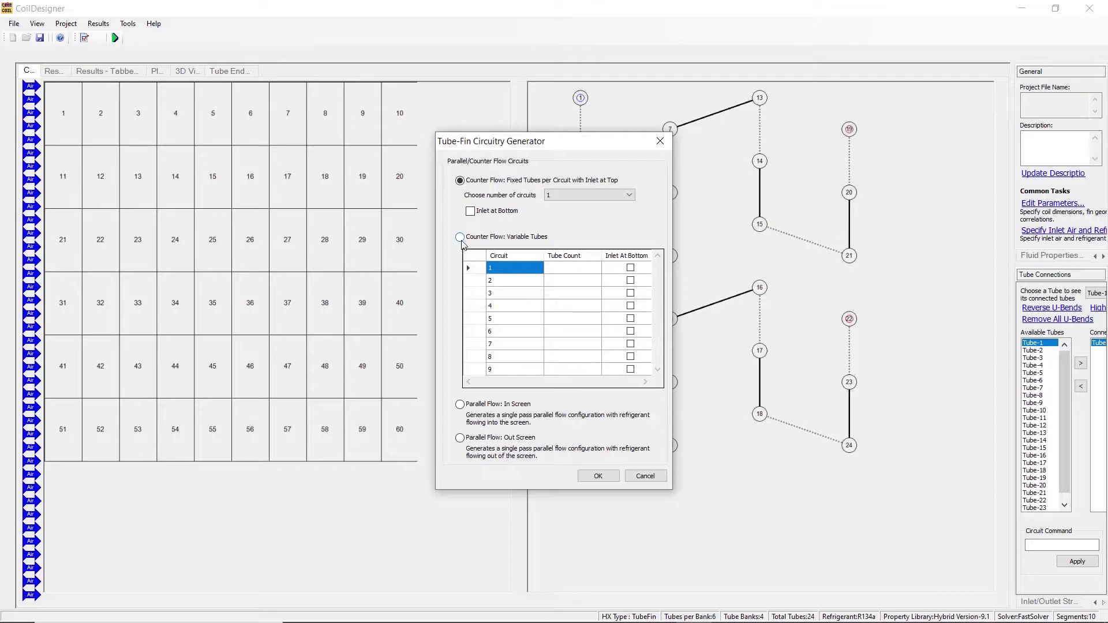
pyautogui.click(462, 241)
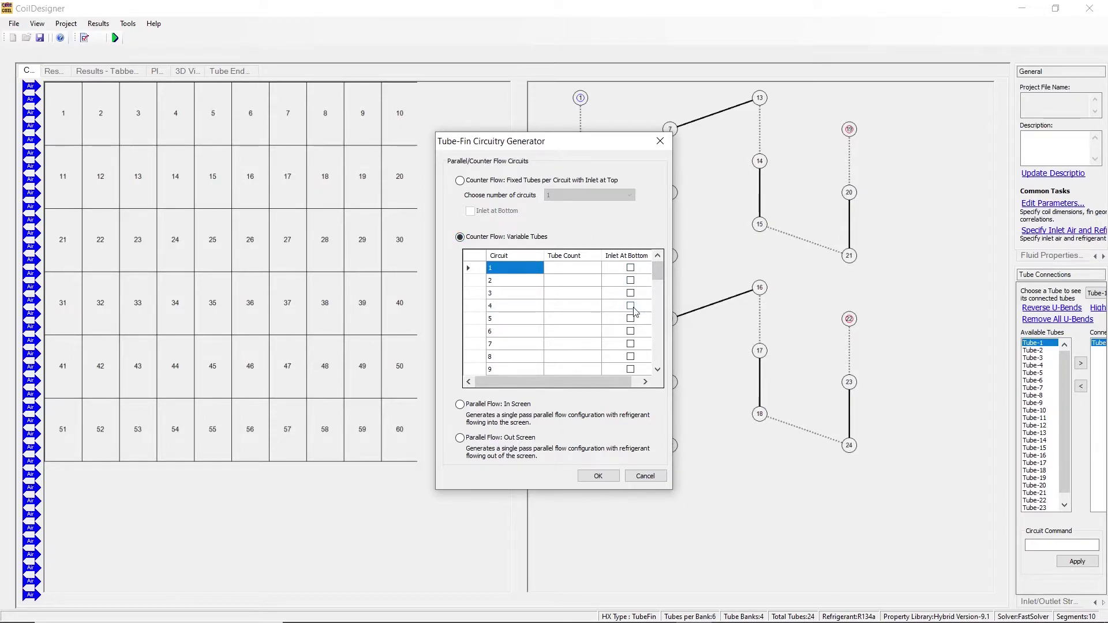
pyautogui.click(577, 271)
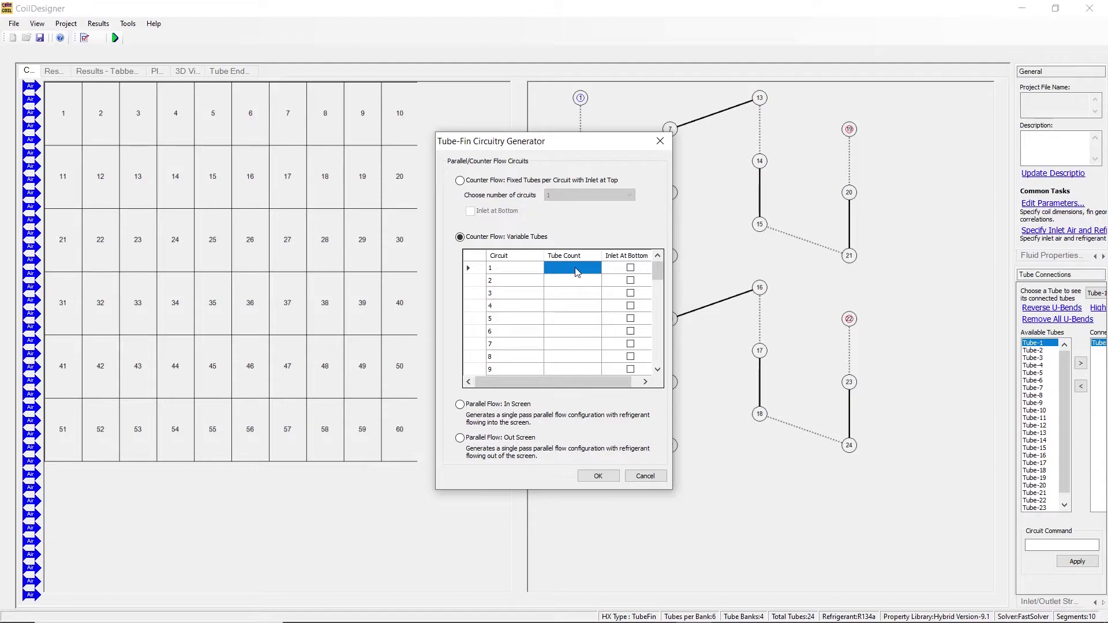
pyautogui.write('4')
pyautogui.click(577, 285)
pyautogui.write('2')
pyautogui.click(582, 477)
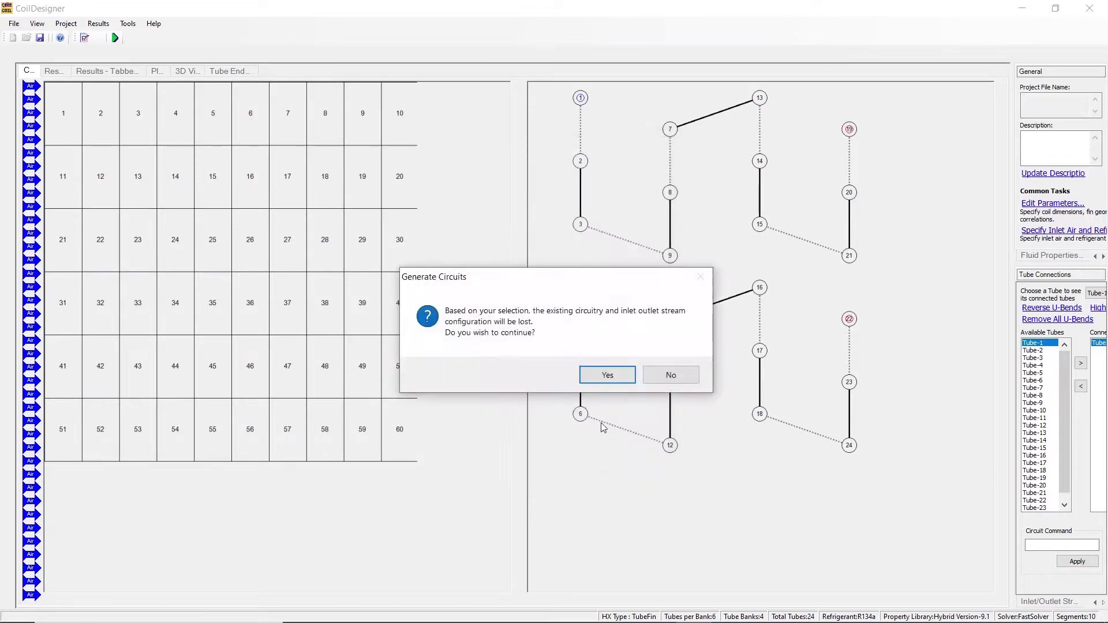
pyautogui.click(608, 375)
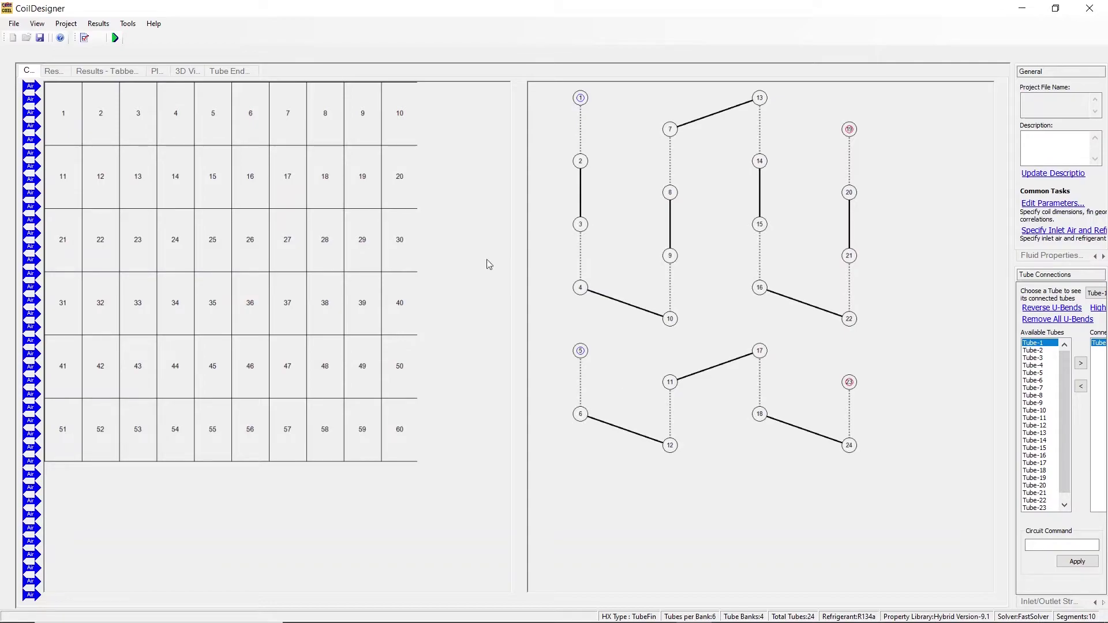
# - Regenerate the circuitry as Parallel Flow: In Screen, leaving all 24 tubes unconnected
pyautogui.click(64, 26)
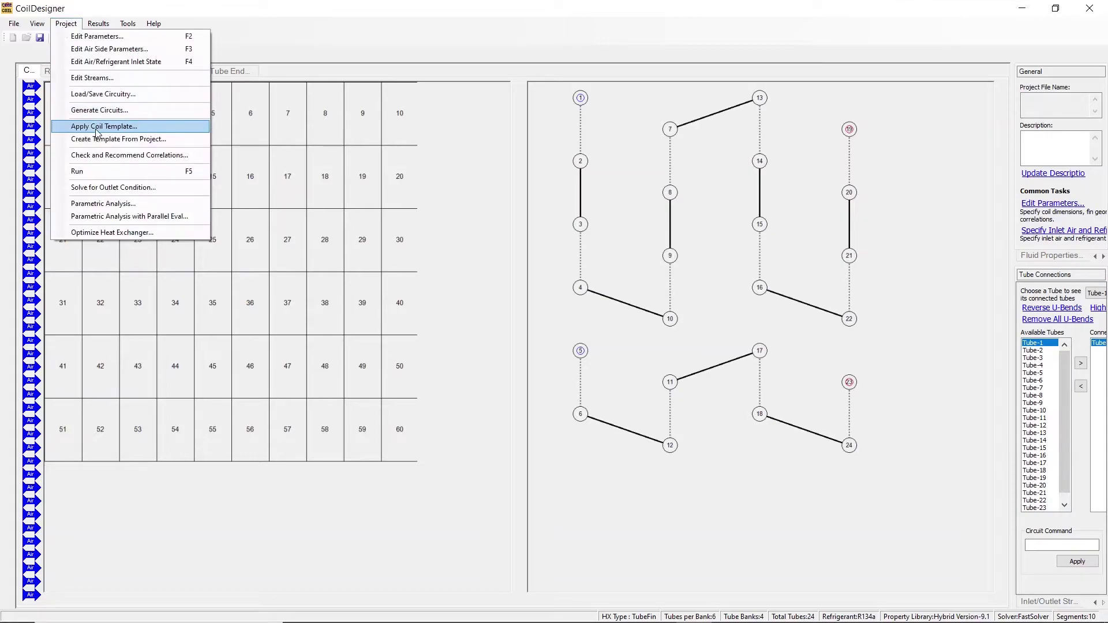
pyautogui.click(143, 108)
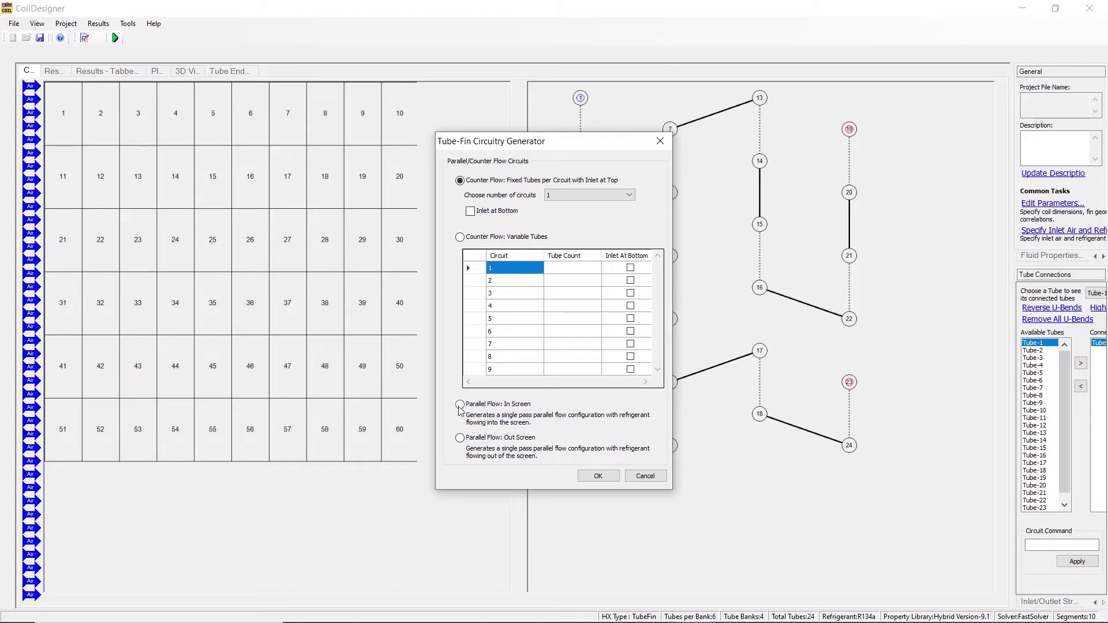
pyautogui.click(460, 404)
pyautogui.click(597, 477)
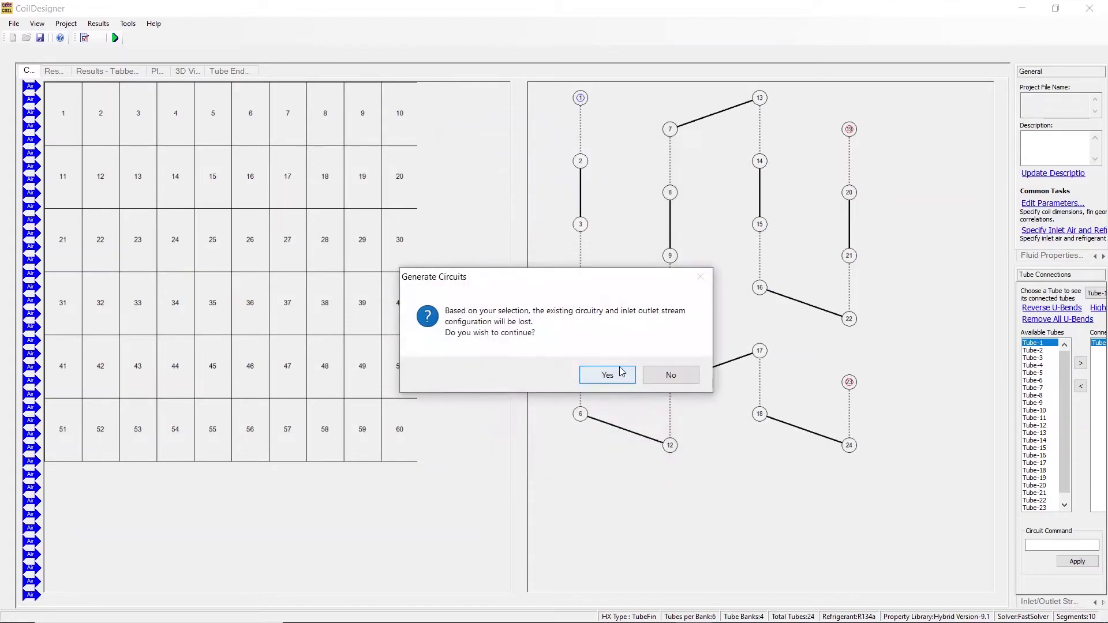
pyautogui.click(621, 372)
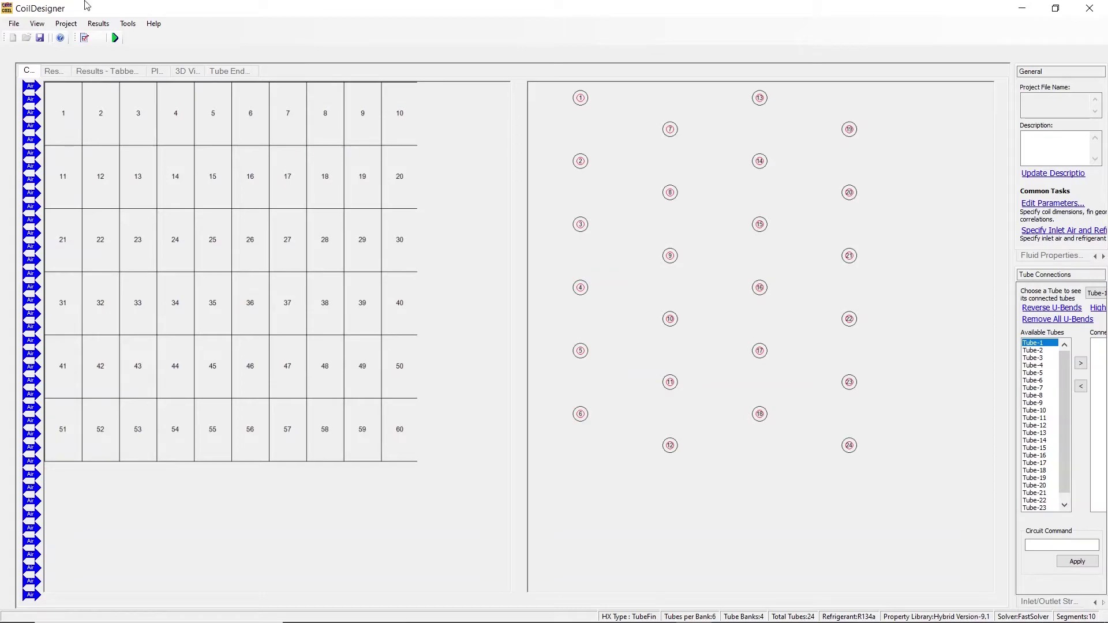
pyautogui.click(63, 26)
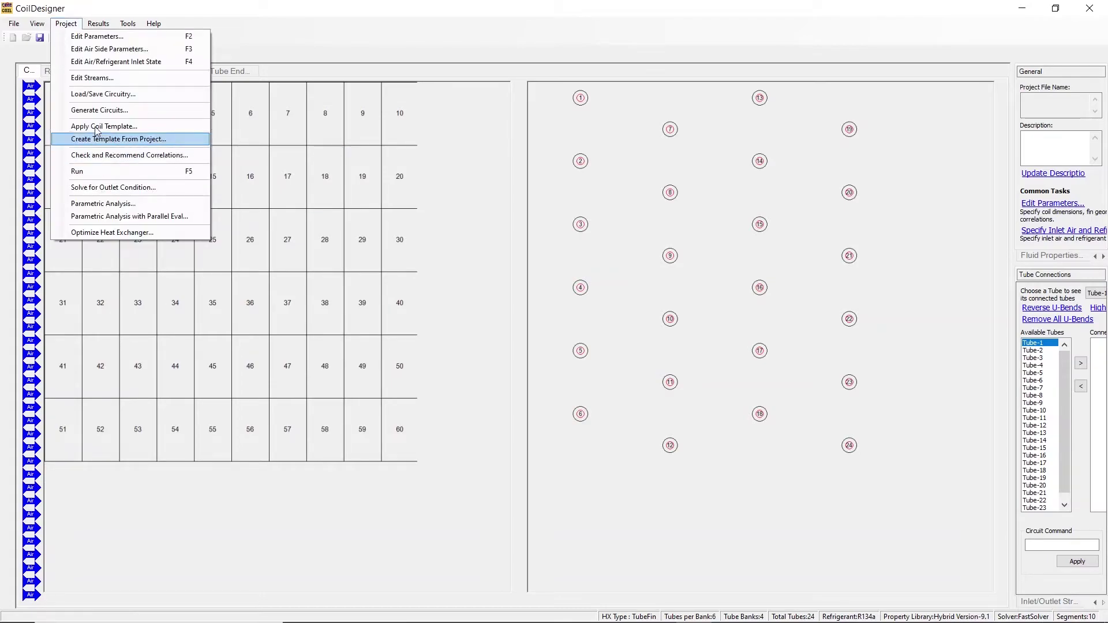
# - Regenerate with Parallel Flow: Out Screen, keeping all 24 tubes as separate circuits
pyautogui.click(98, 110)
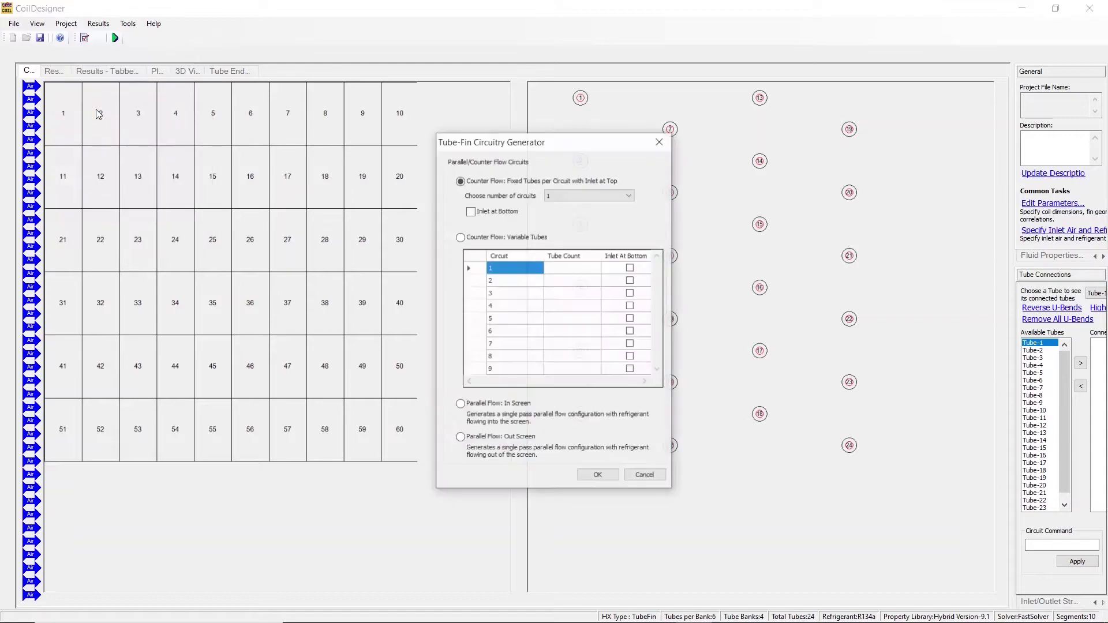
pyautogui.click(460, 437)
pyautogui.click(590, 477)
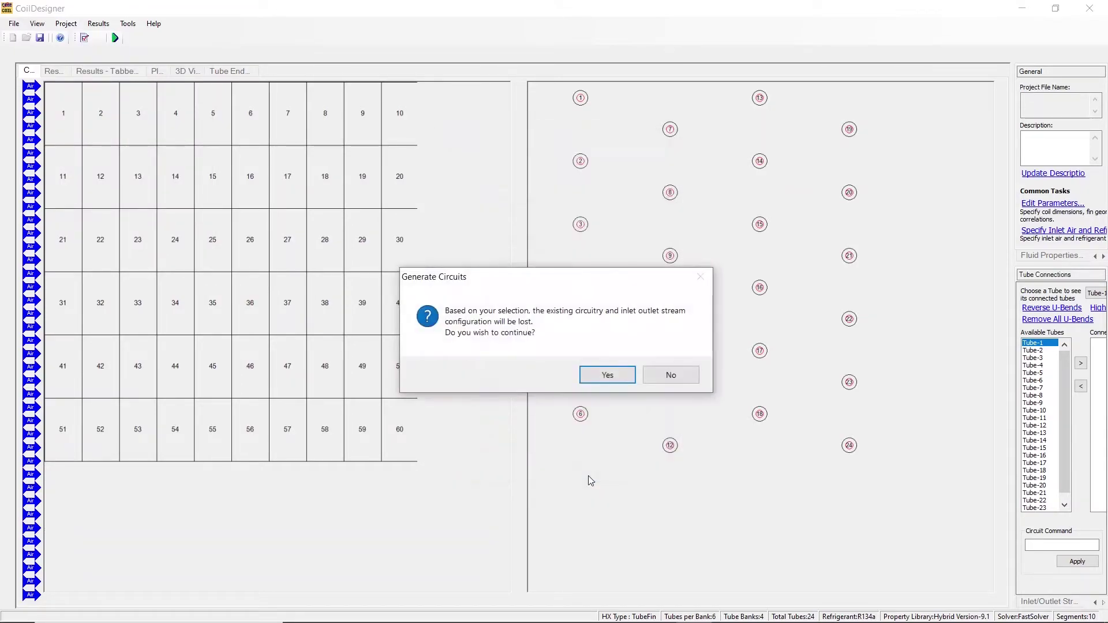
pyautogui.click(600, 378)
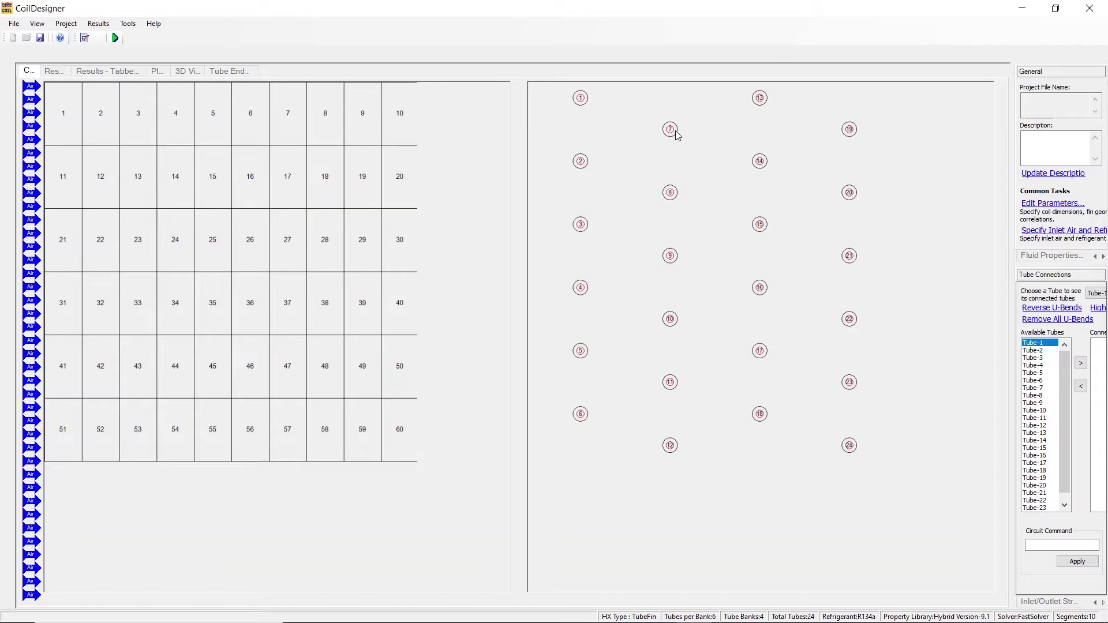
pyautogui.click(588, 100)
pyautogui.rightClick(589, 104)
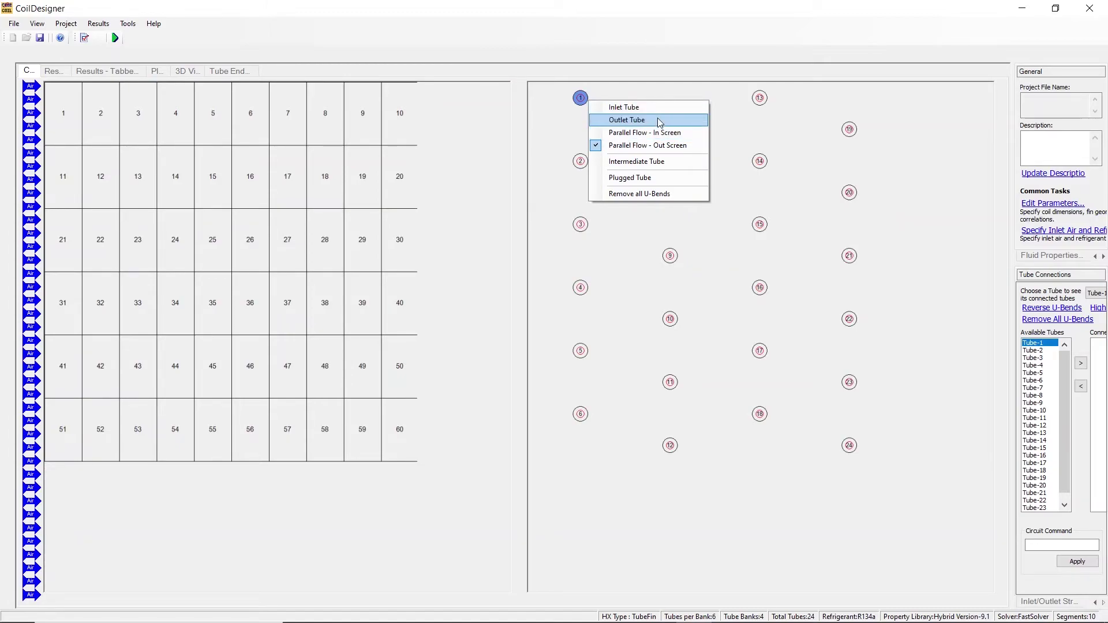
pyautogui.click(737, 124)
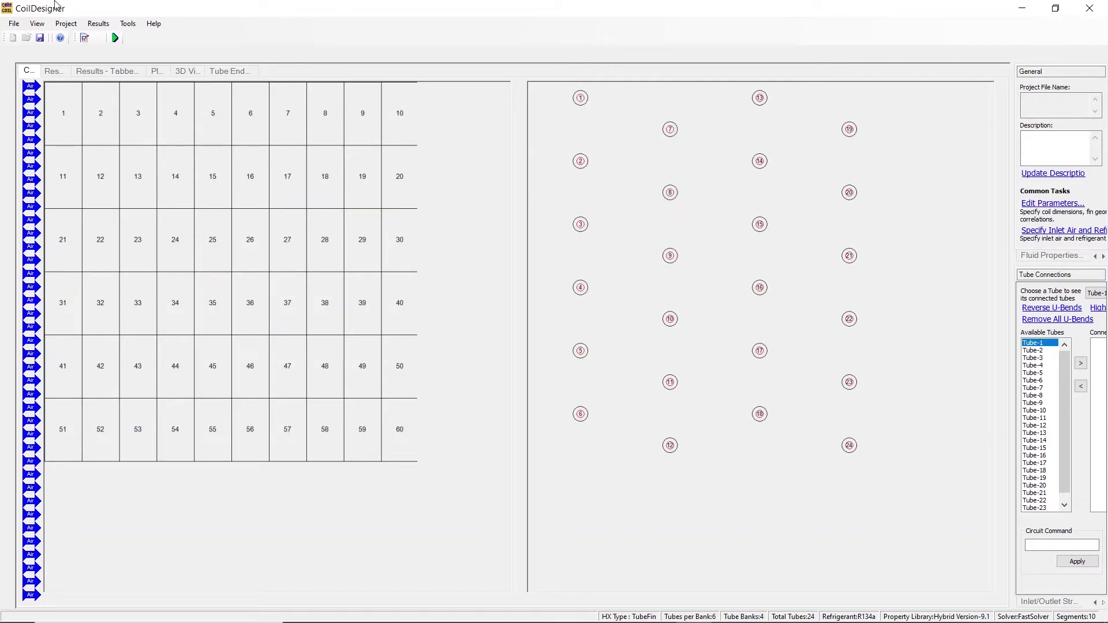
# - Open Load/Save Circuitry and connect tube 1 to tube 15 in the preview
pyautogui.click(77, 25)
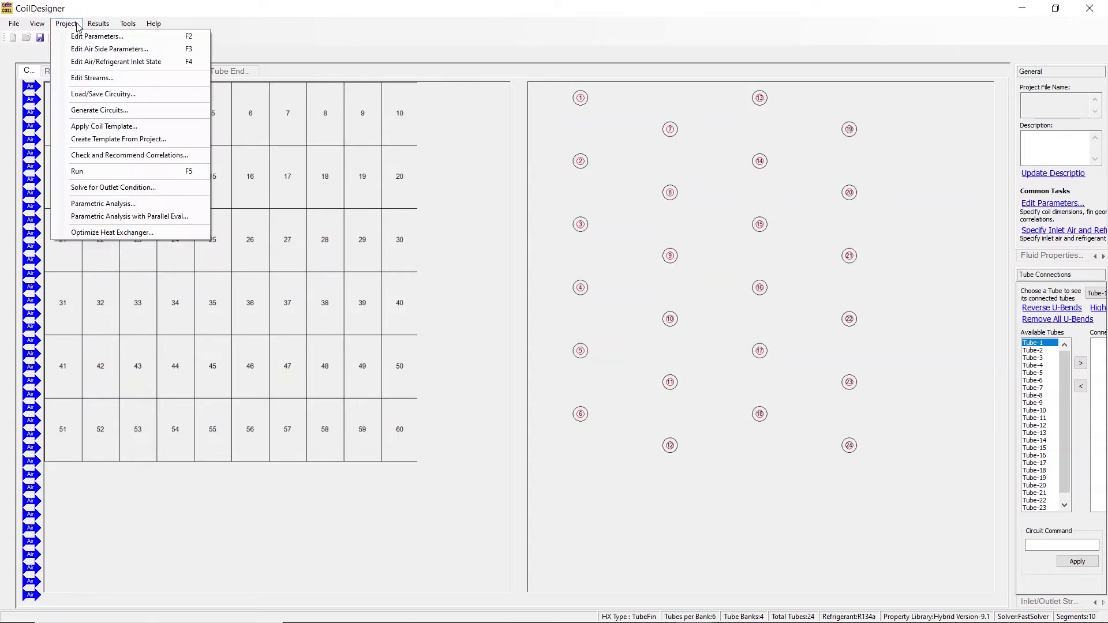
pyautogui.click(77, 95)
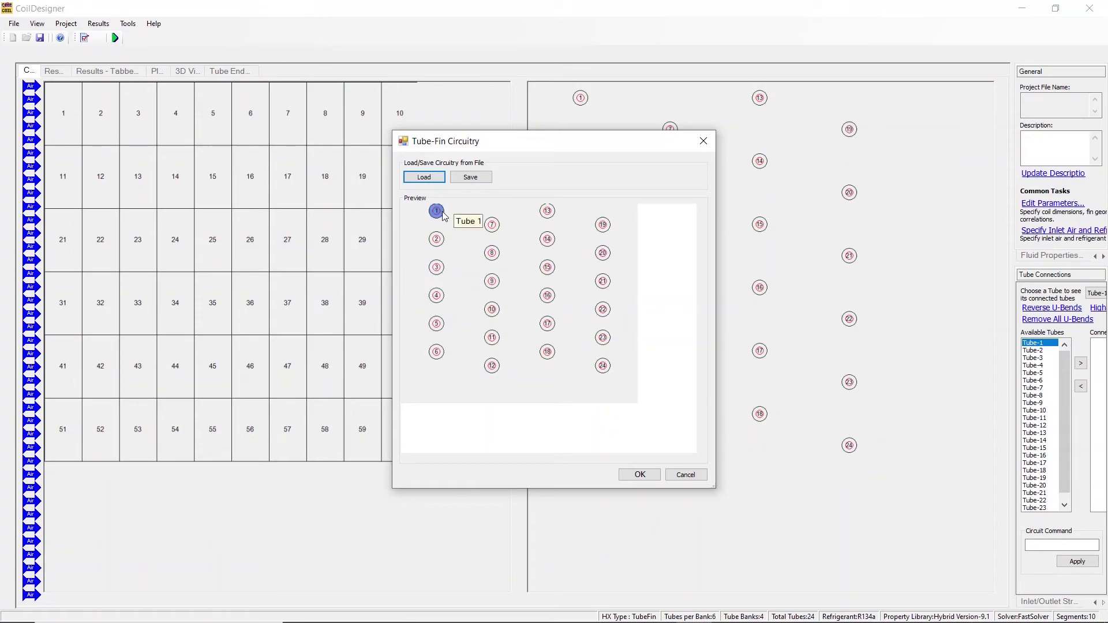
pyautogui.moveTo(437, 211); pyautogui.dragTo(551, 272)
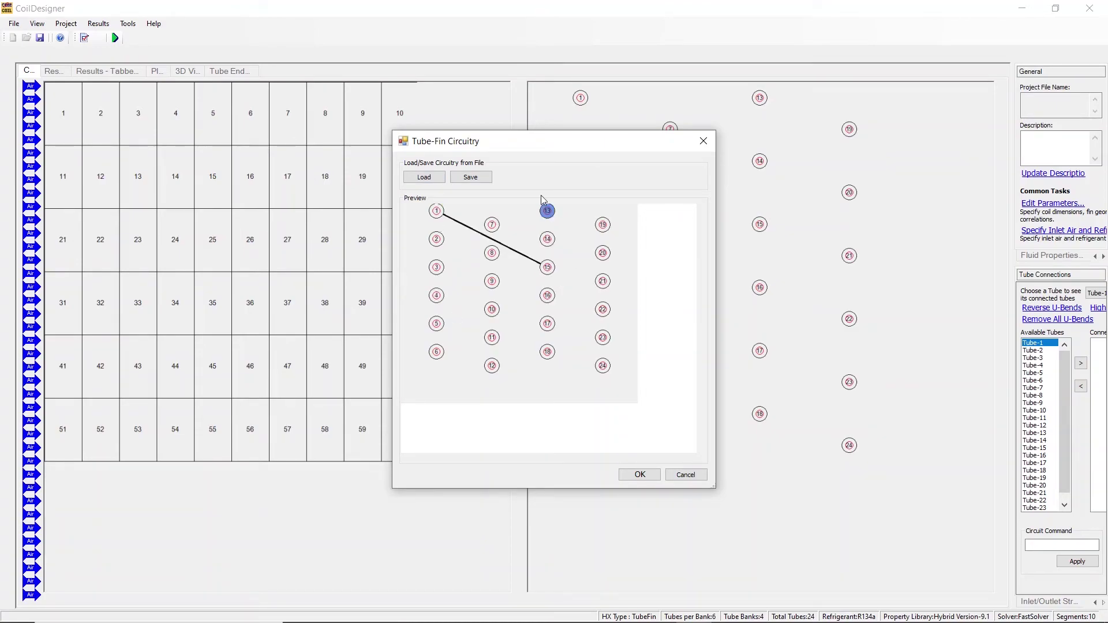
# - Save the circuitry to the Desktop as 'circuitry 6.cdct'
pyautogui.click(471, 177)
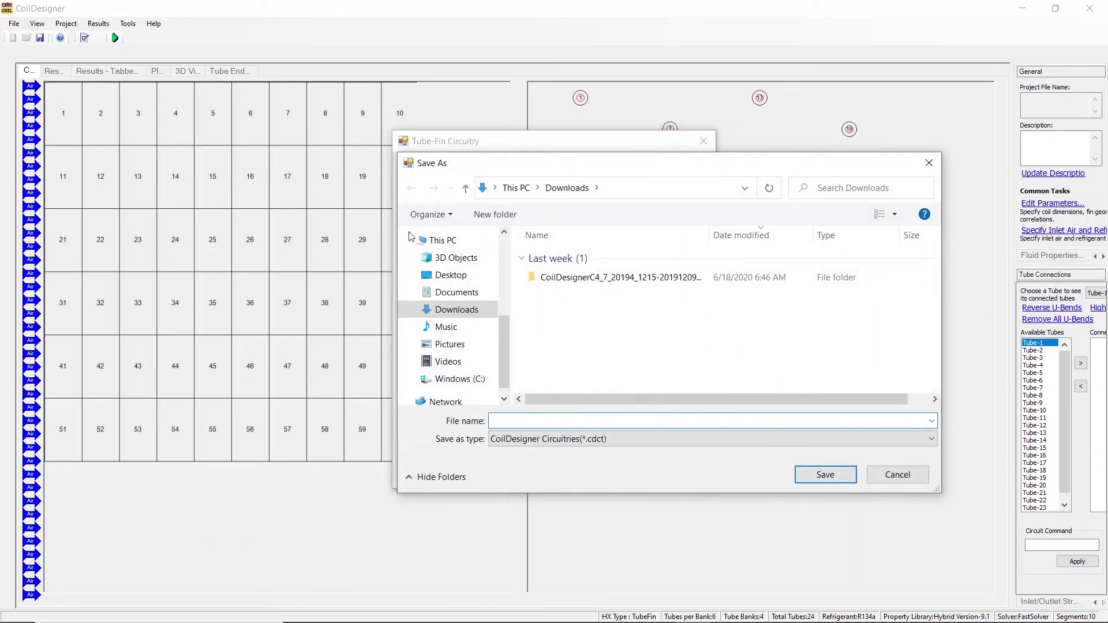
pyautogui.click(450, 277)
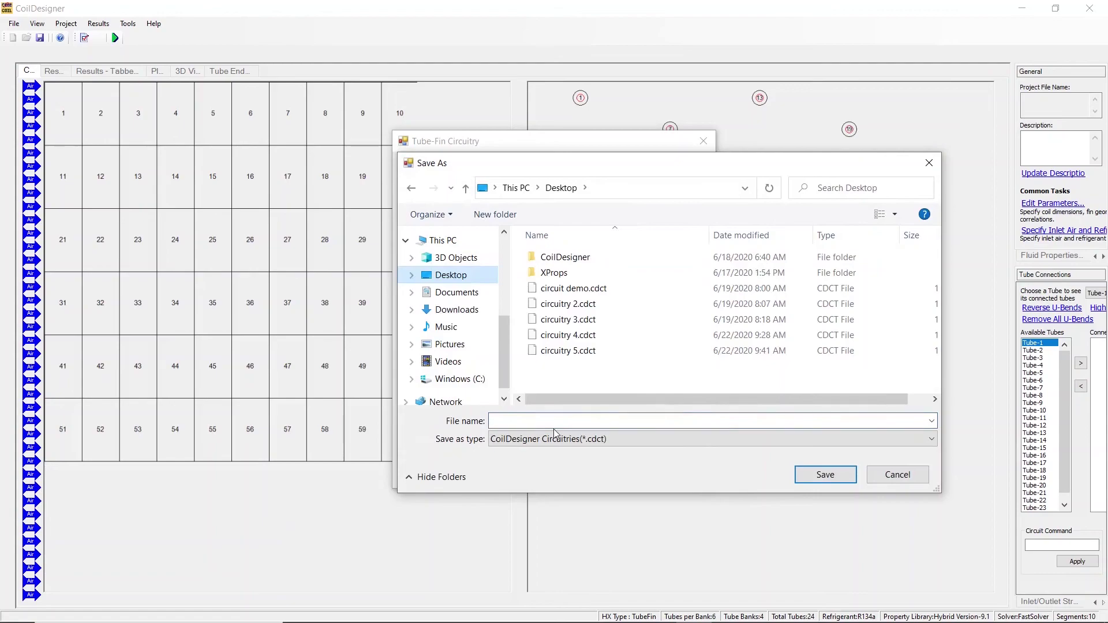
pyautogui.click(554, 422)
pyautogui.write('circu')
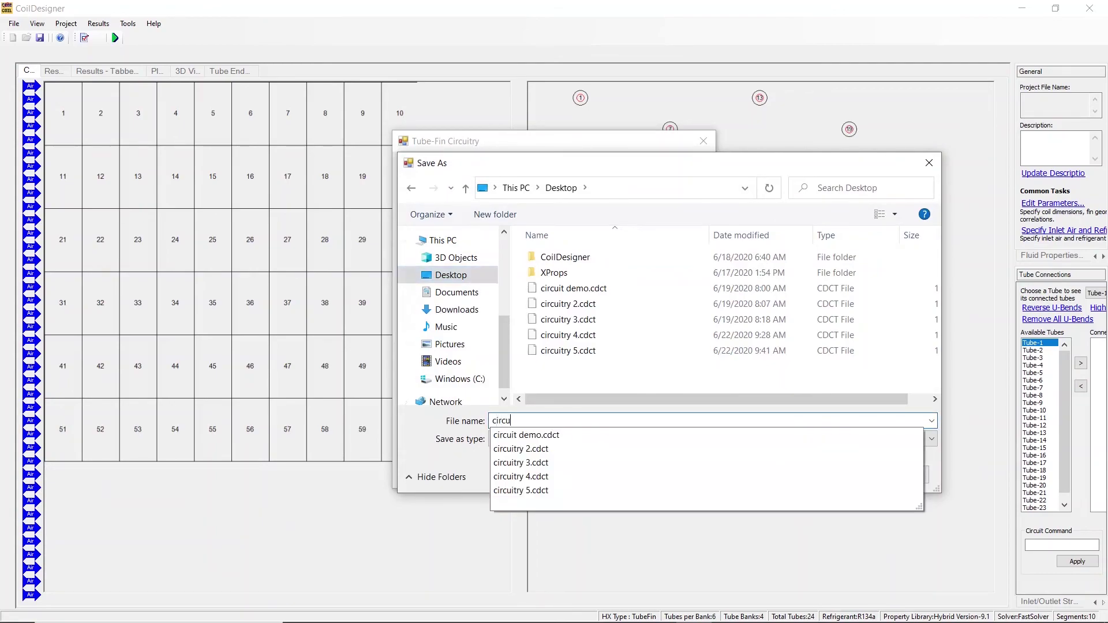
pyautogui.write('itry 6')
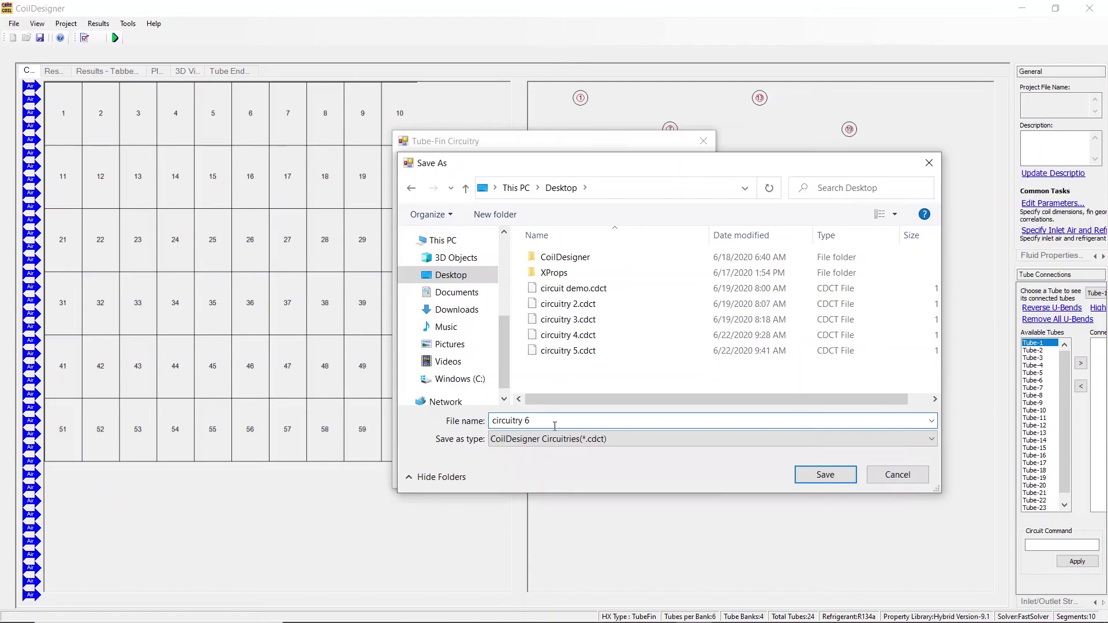
pyautogui.click(824, 474)
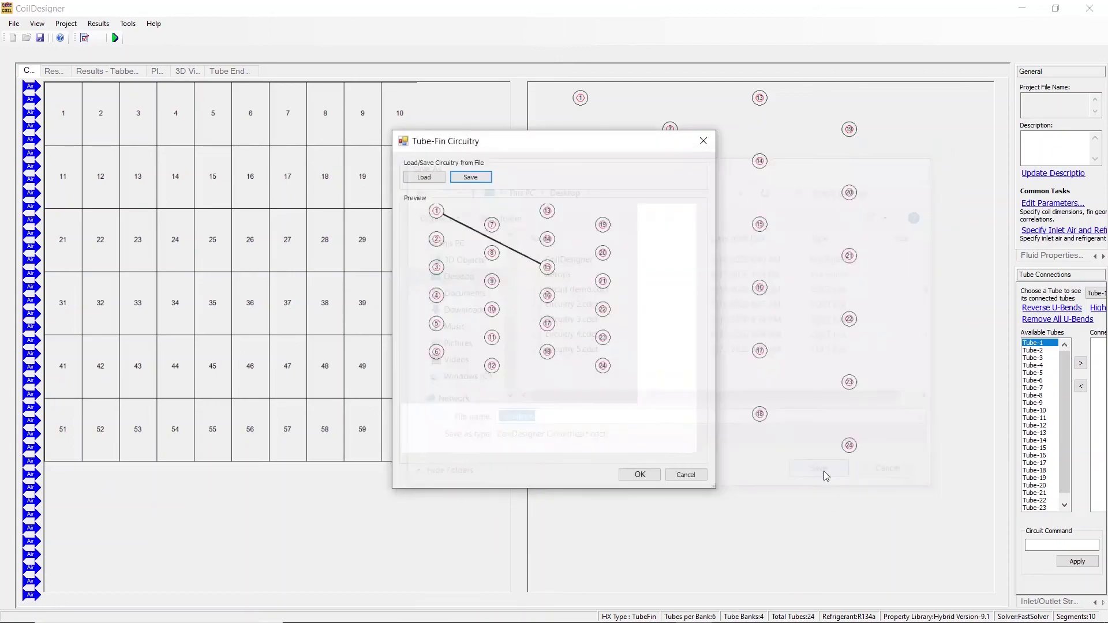
# - Load circuitry 6.cdct from the Desktop into the Tube-Fin Circuitry preview and apply it to the coil
pyautogui.click(435, 178)
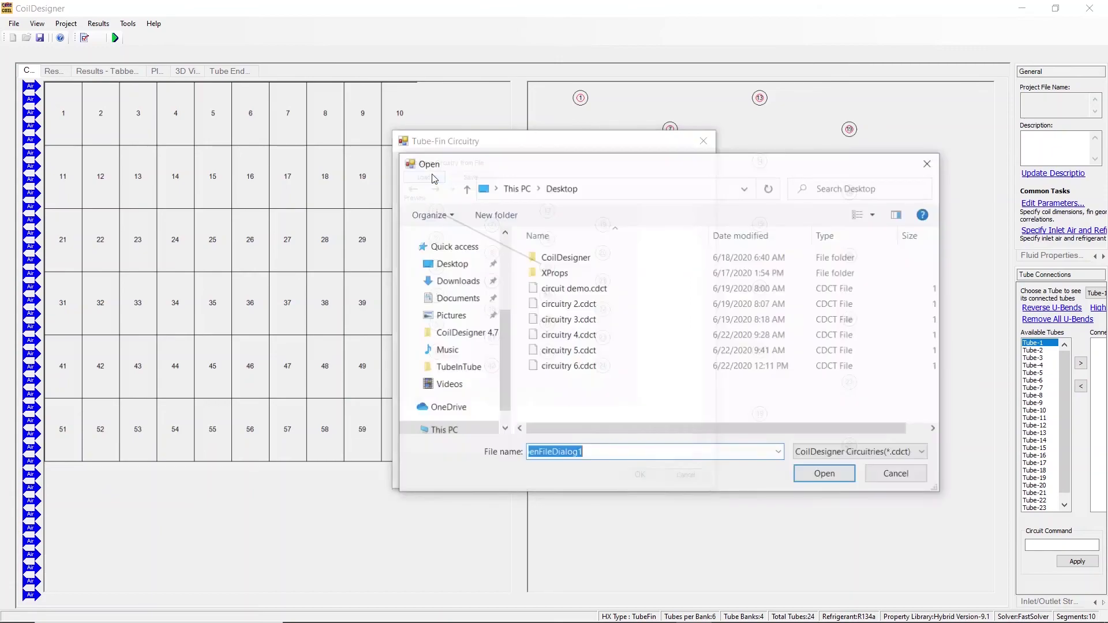
pyautogui.click(567, 369)
pyautogui.click(827, 472)
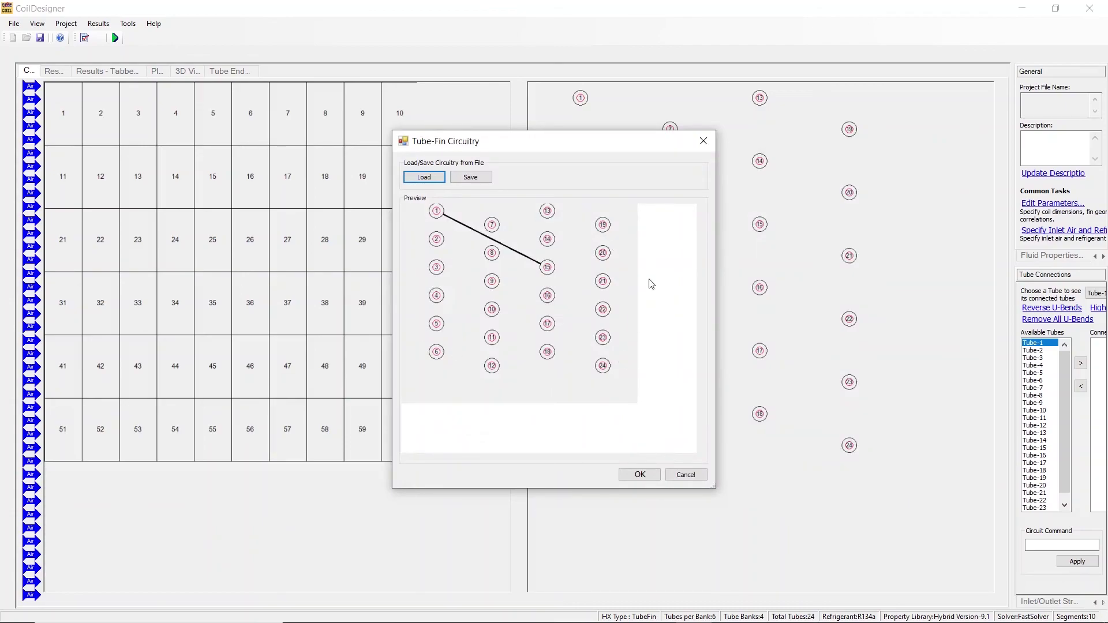
pyautogui.click(492, 225)
pyautogui.click(436, 211)
pyautogui.click(640, 475)
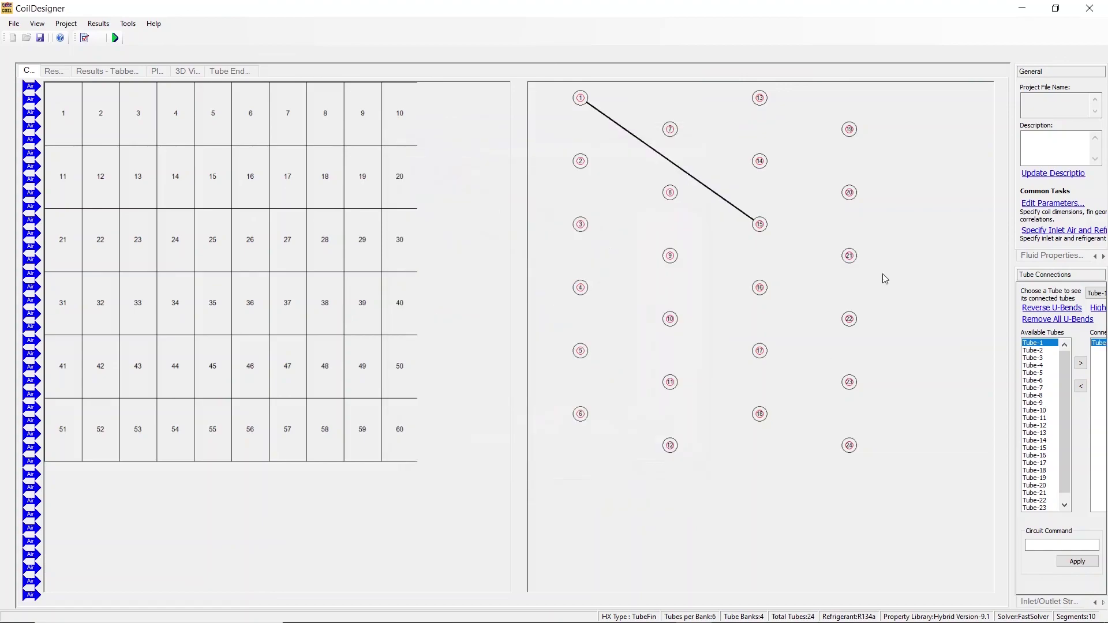